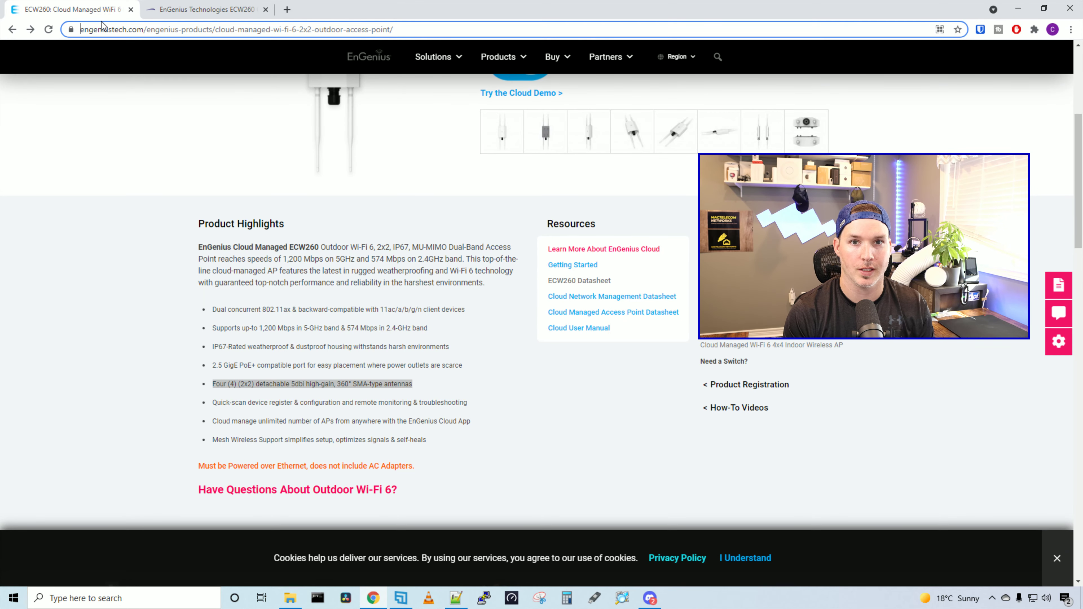
Read through the ECW260 Product Highlights, then close the ECW260 product page
scroll(142, 251, "down", 2)
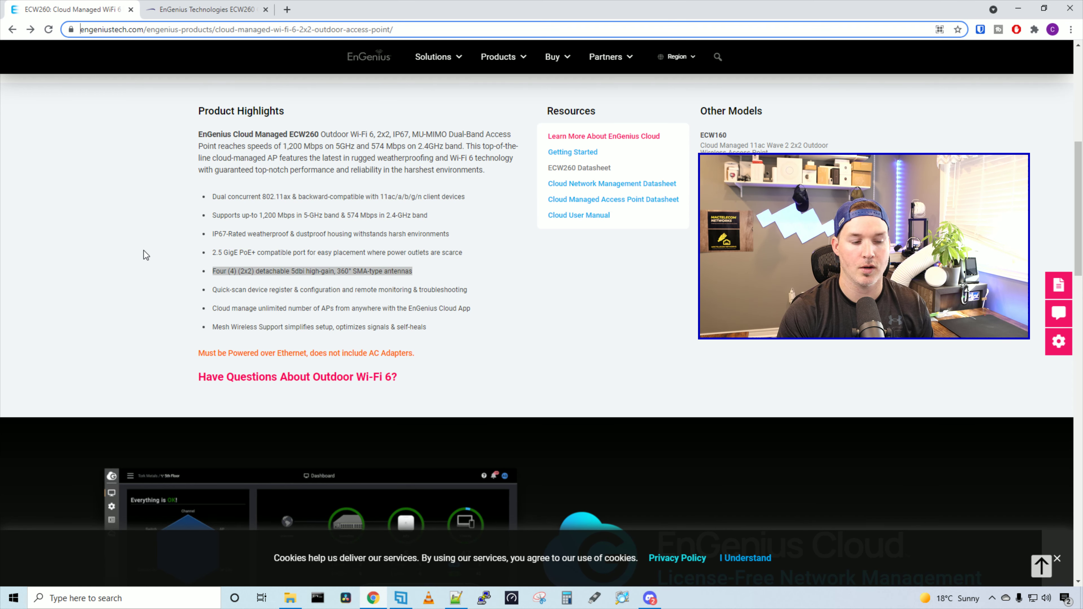
scroll(143, 250, "down", 1)
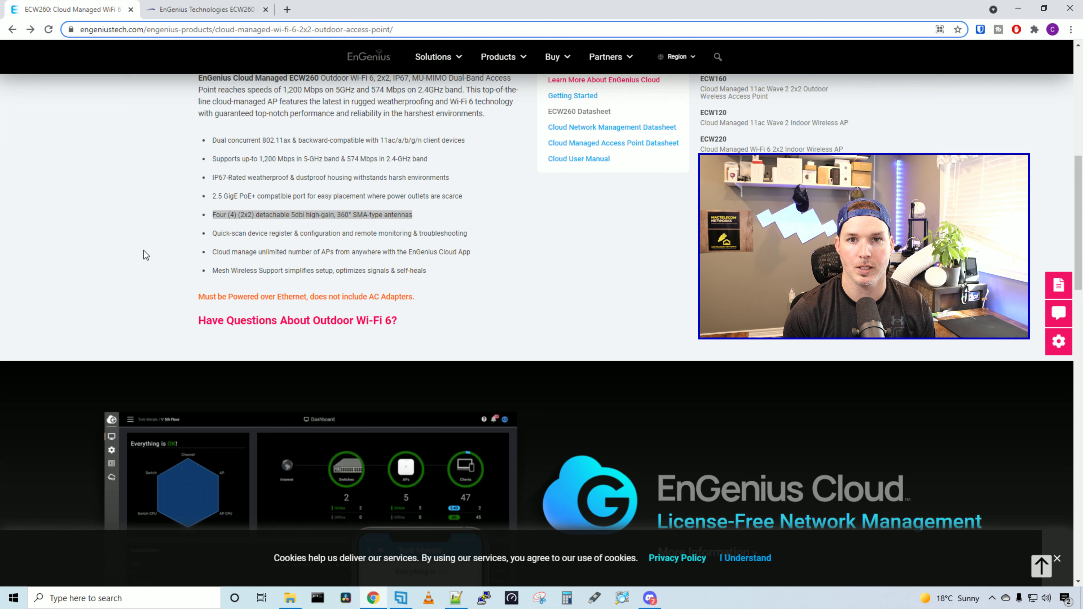
left_click(151, 254)
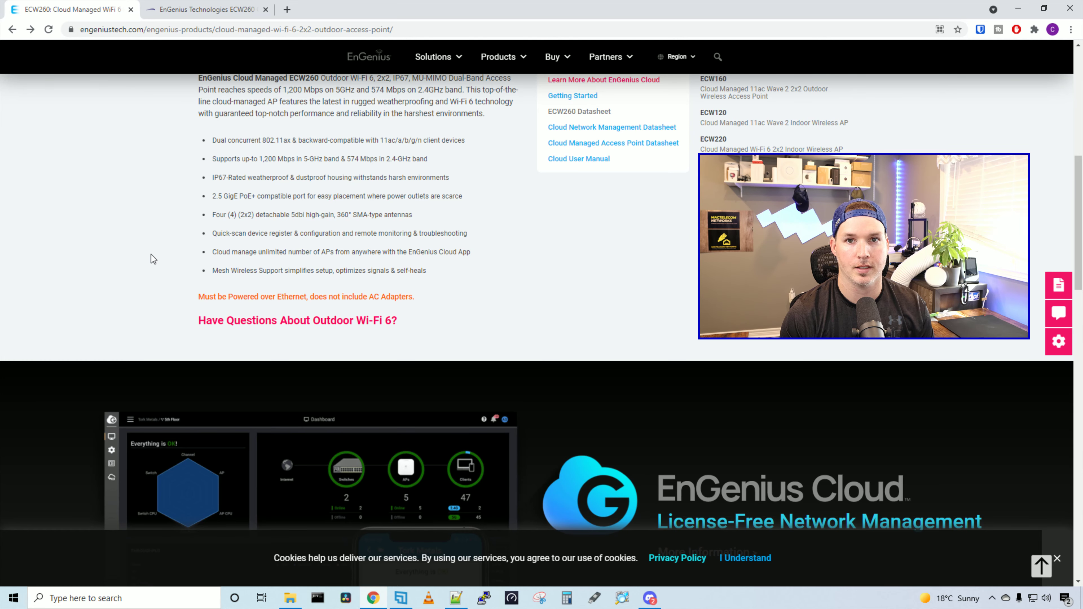
scroll(151, 254, "down", 1)
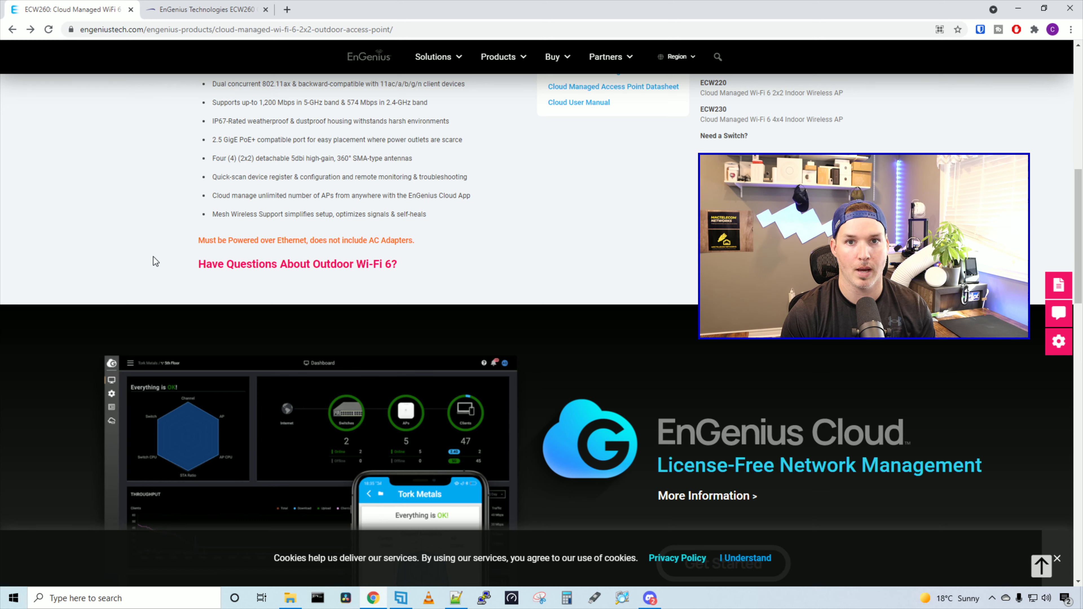
key("ctrl+w")
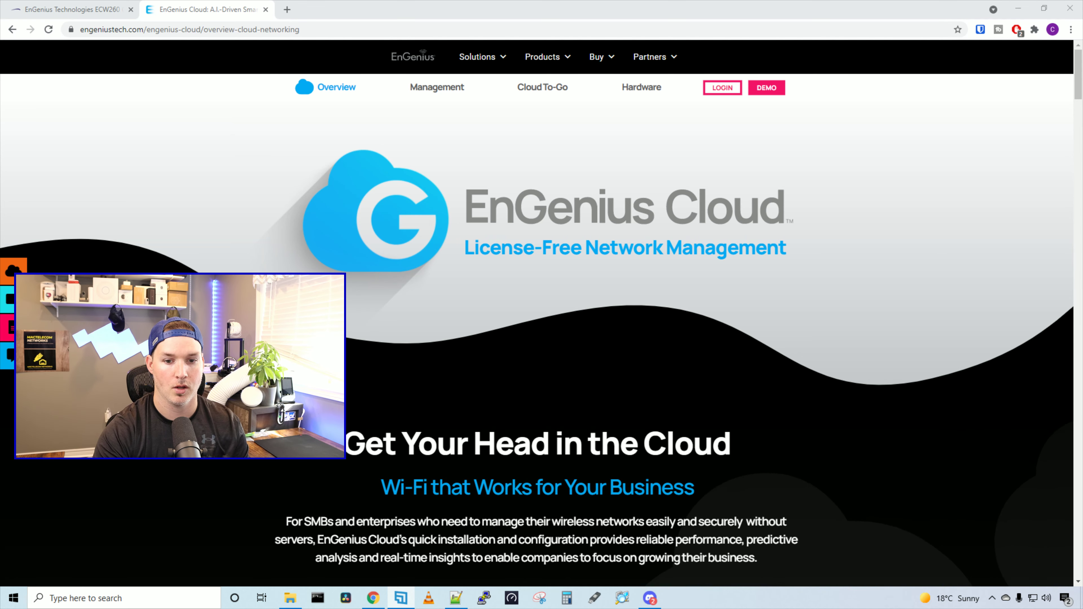
Sign in to EnGenius Cloud from the LOGIN link and reach the test network's Dashboard
left_click(724, 88)
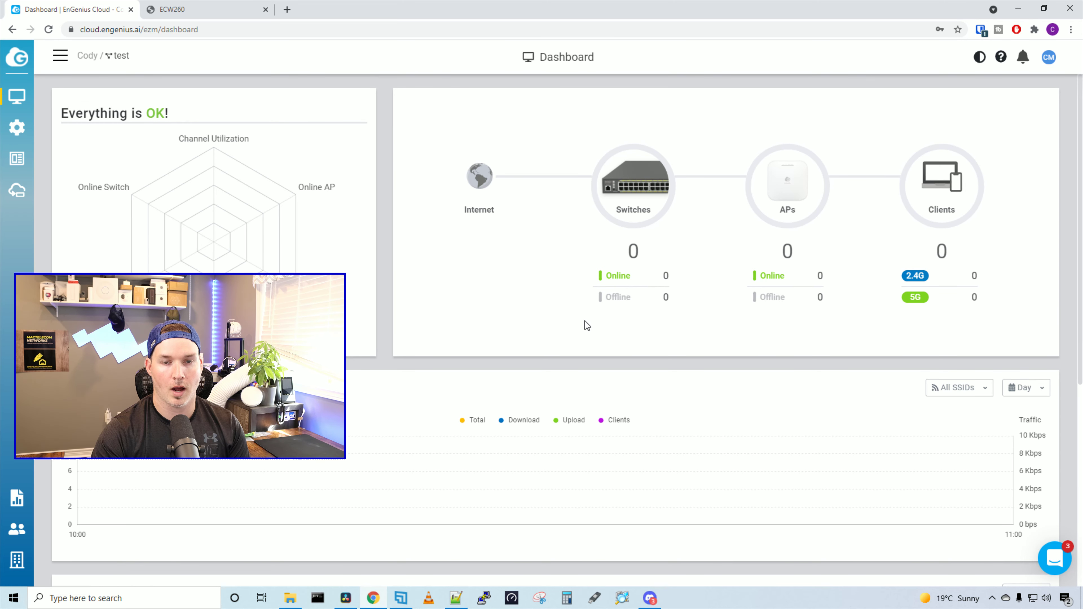
Register the ECW260 by its serial number in Organization > Inventory & License
left_click(25, 561)
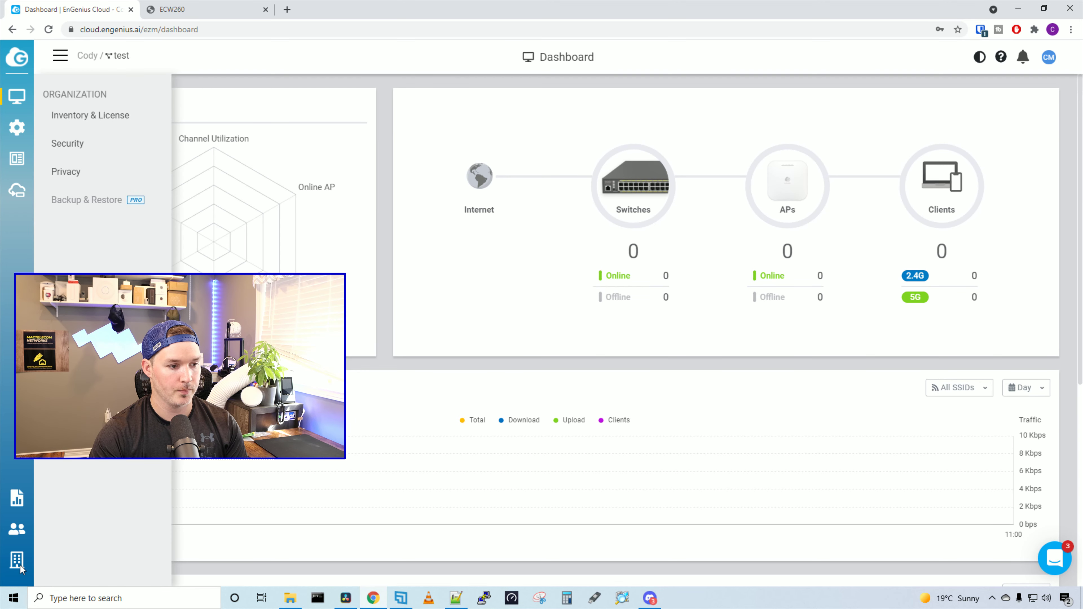
left_click(91, 127)
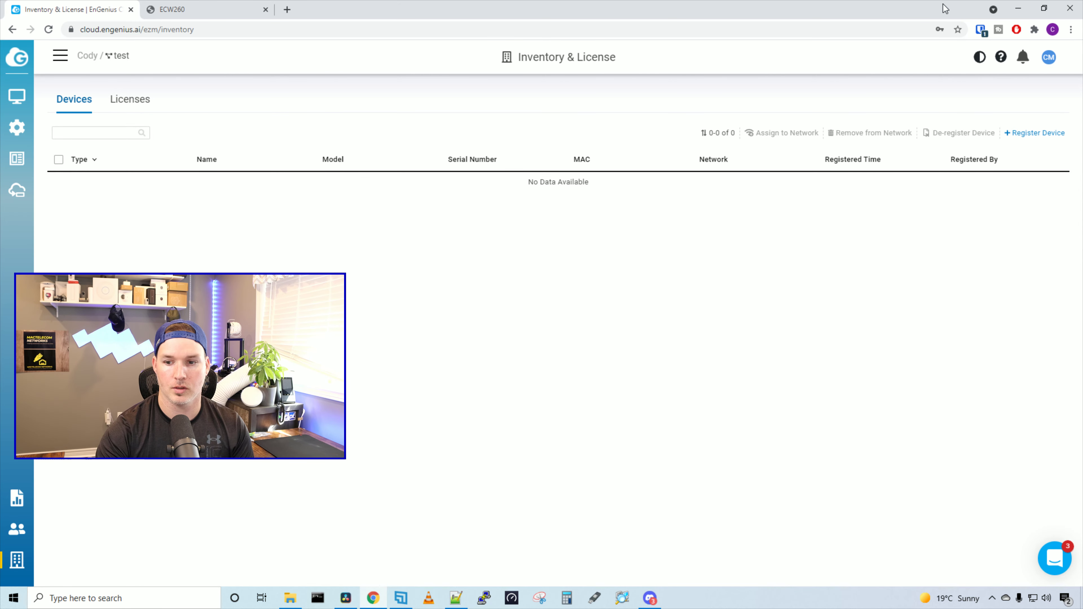
left_click(1048, 133)
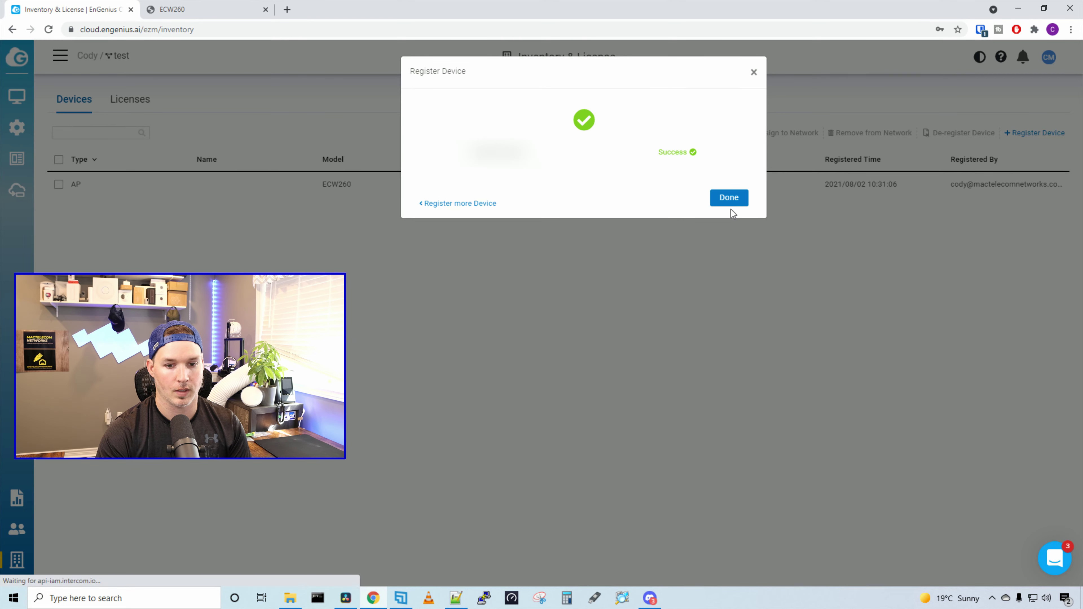
left_click(731, 205)
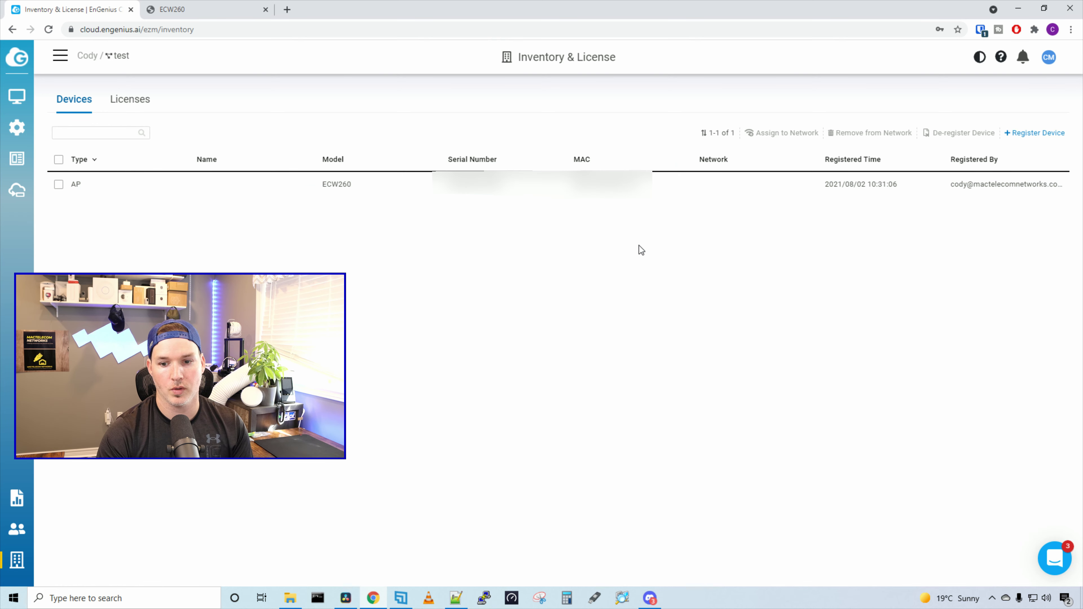
Add the ECW260 from inventory to the test network's Access Points list
mouse_move(14, 95)
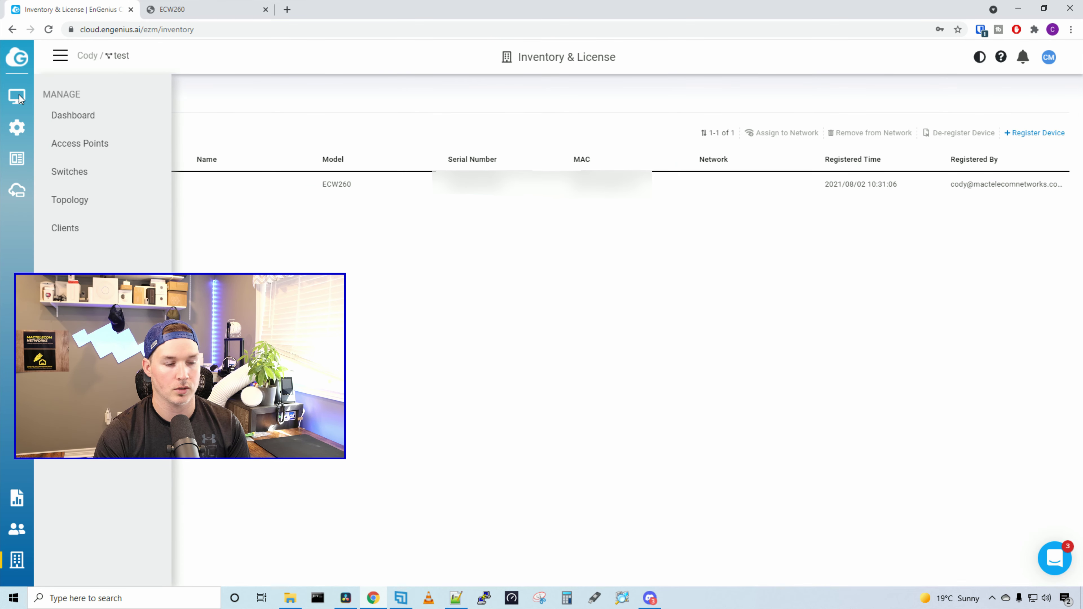
left_click(99, 148)
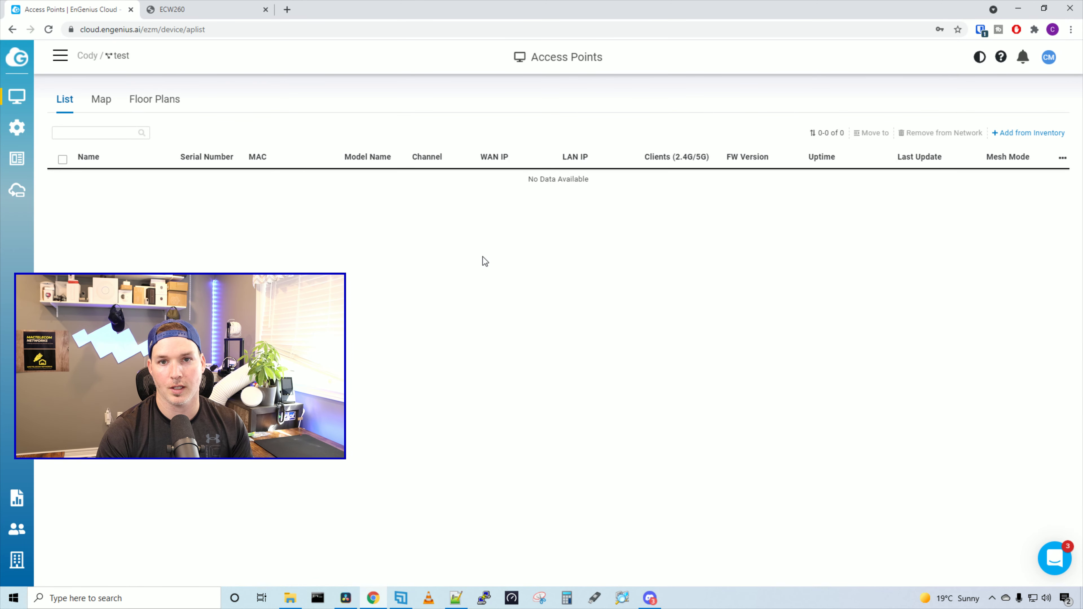
left_click(1005, 134)
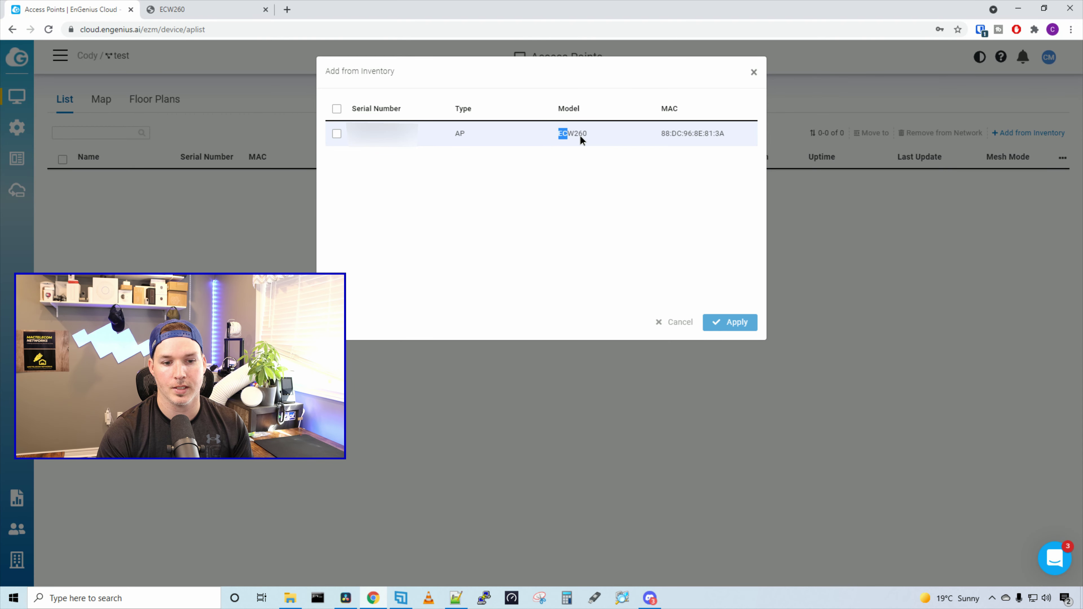
left_click_drag(581, 137, 586, 197)
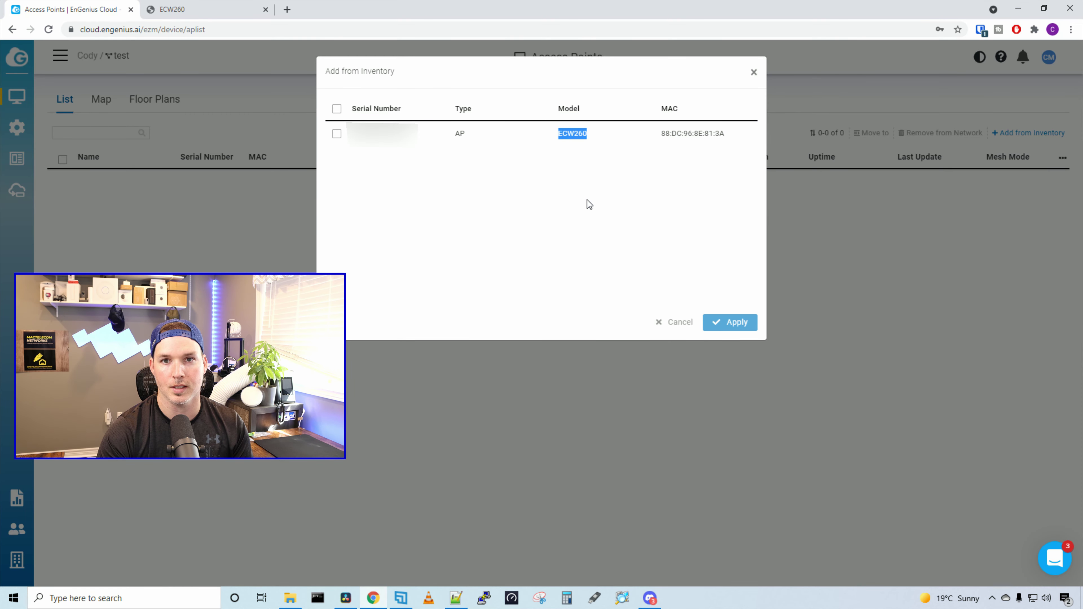
left_click(336, 134)
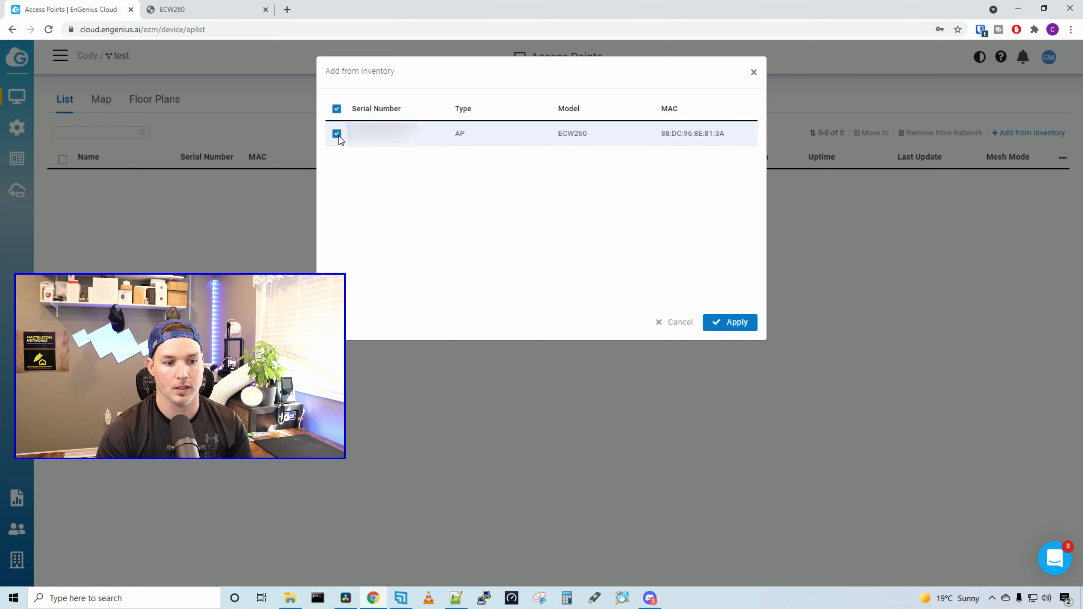
left_click(716, 322)
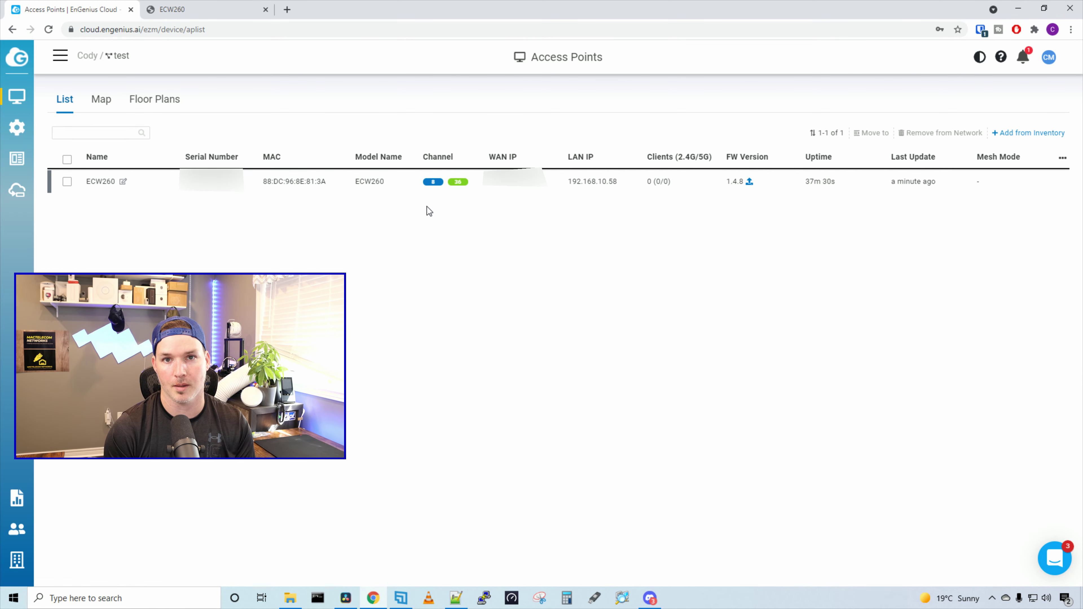
mouse_move(955, 180)
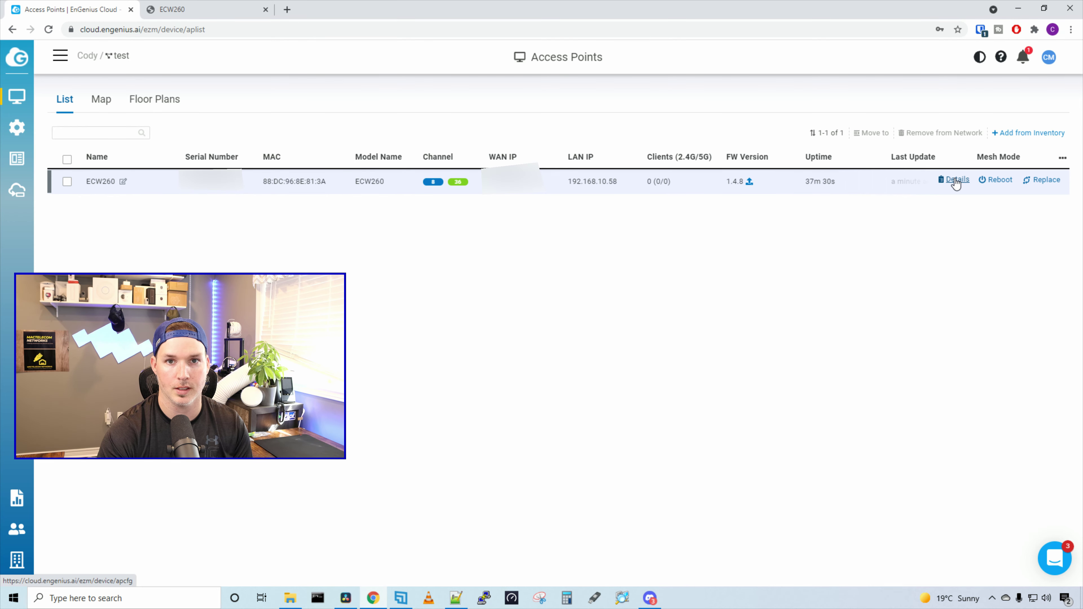
left_click(955, 180)
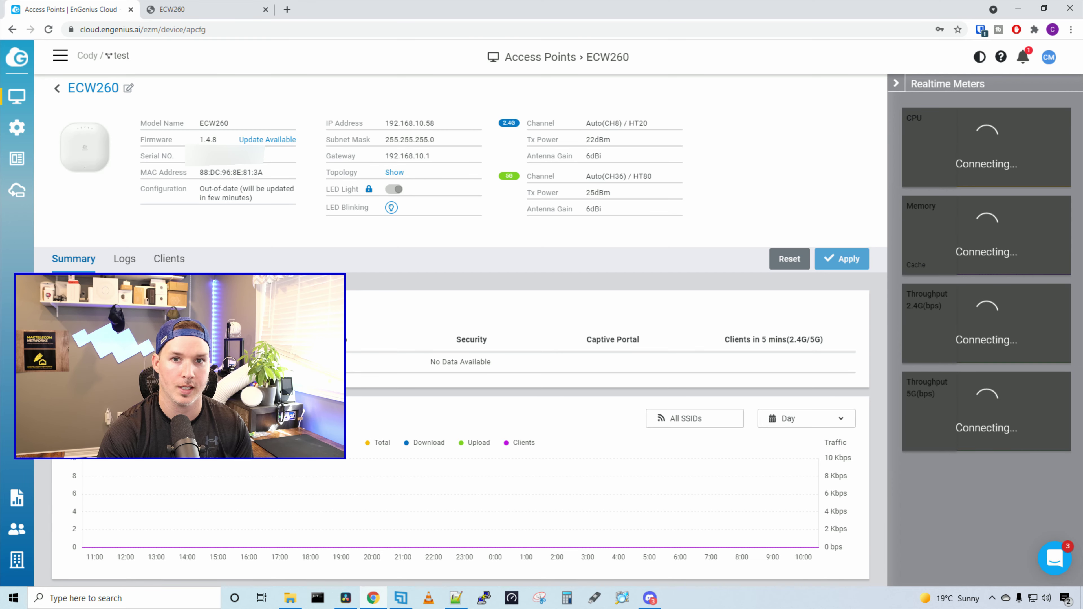
scroll(491, 283, "down", 3)
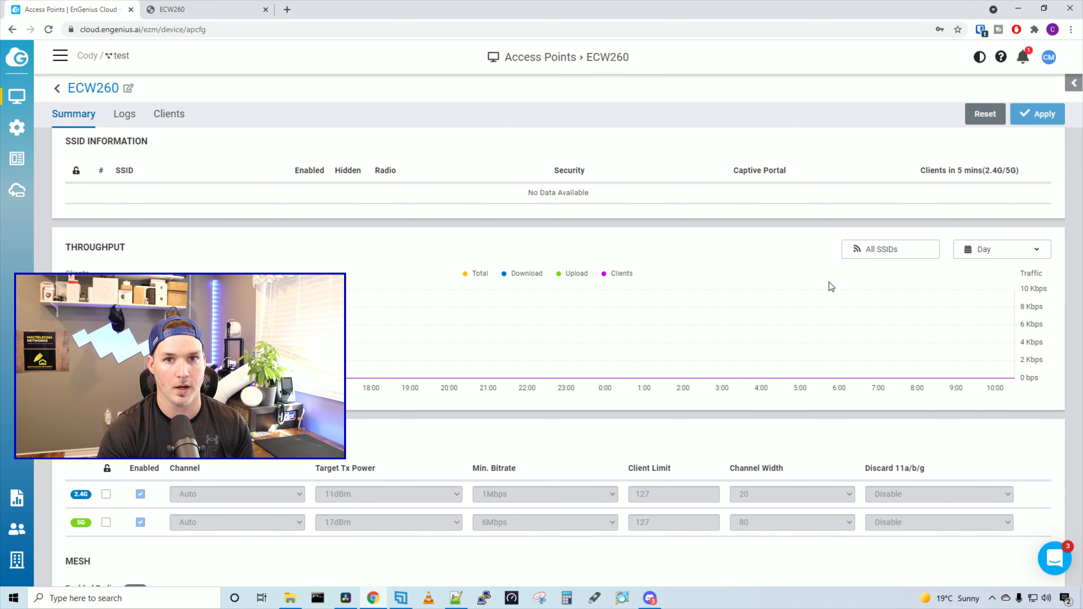
scroll(274, 407, "down", 4)
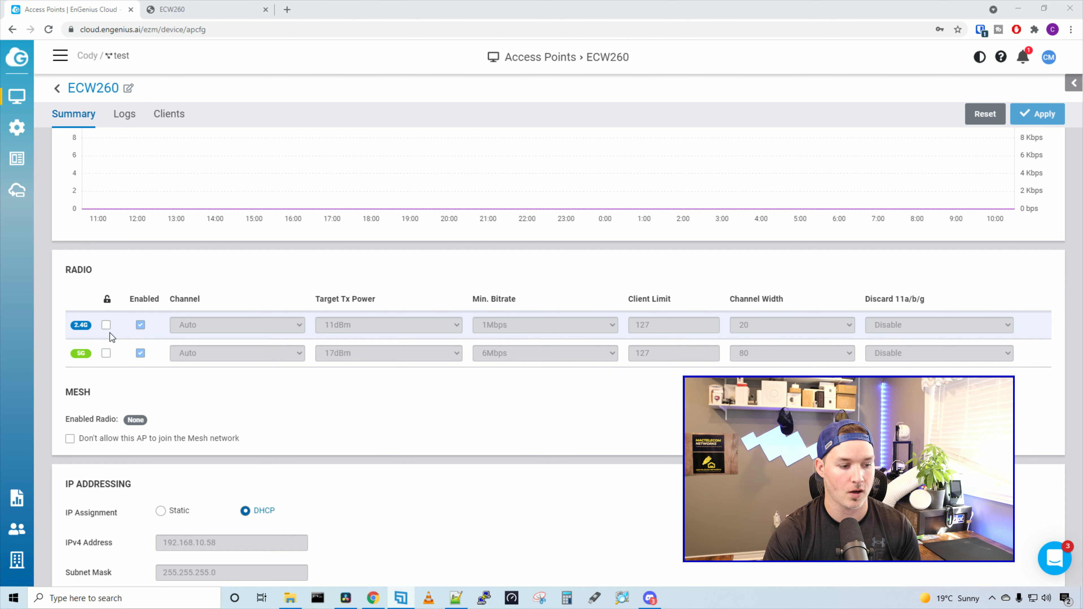
Leave the 2.4G radio on network defaults with the channel kept on Auto
left_click(106, 325)
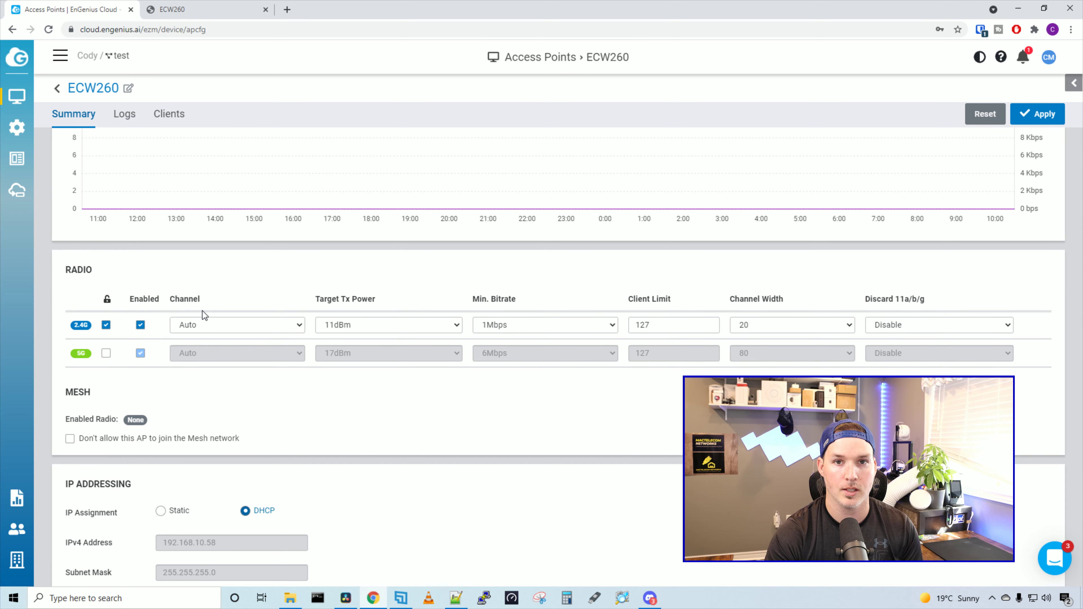
left_click(208, 320)
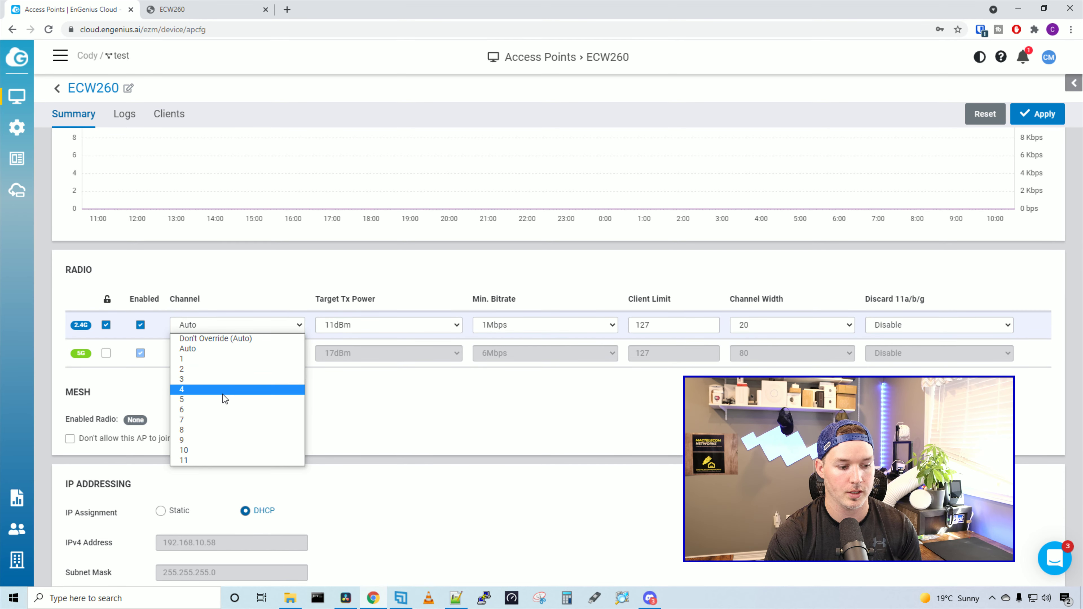
left_click(396, 423)
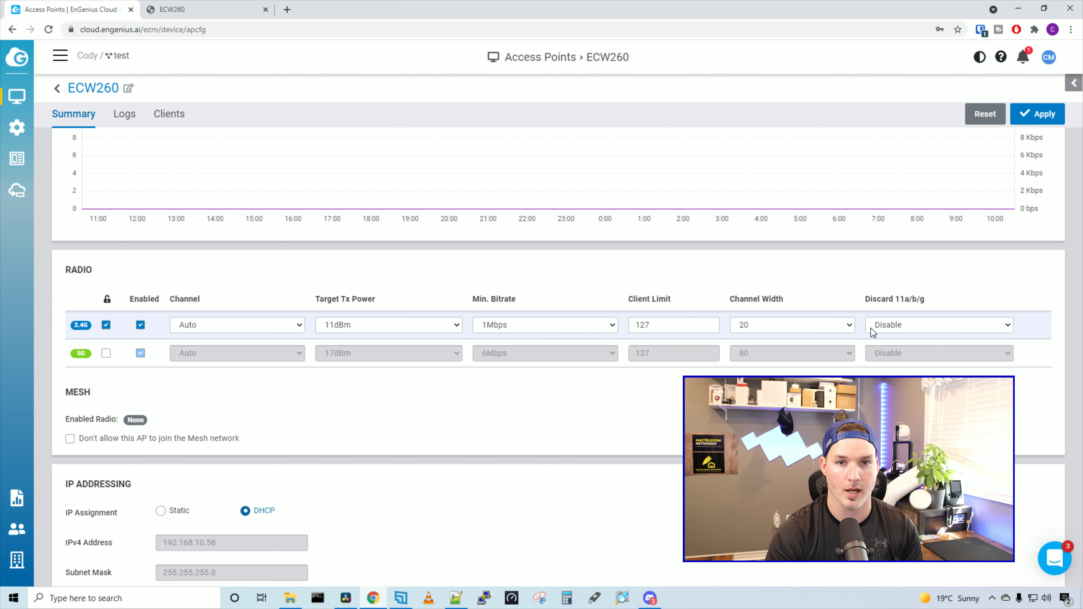
left_click(106, 326)
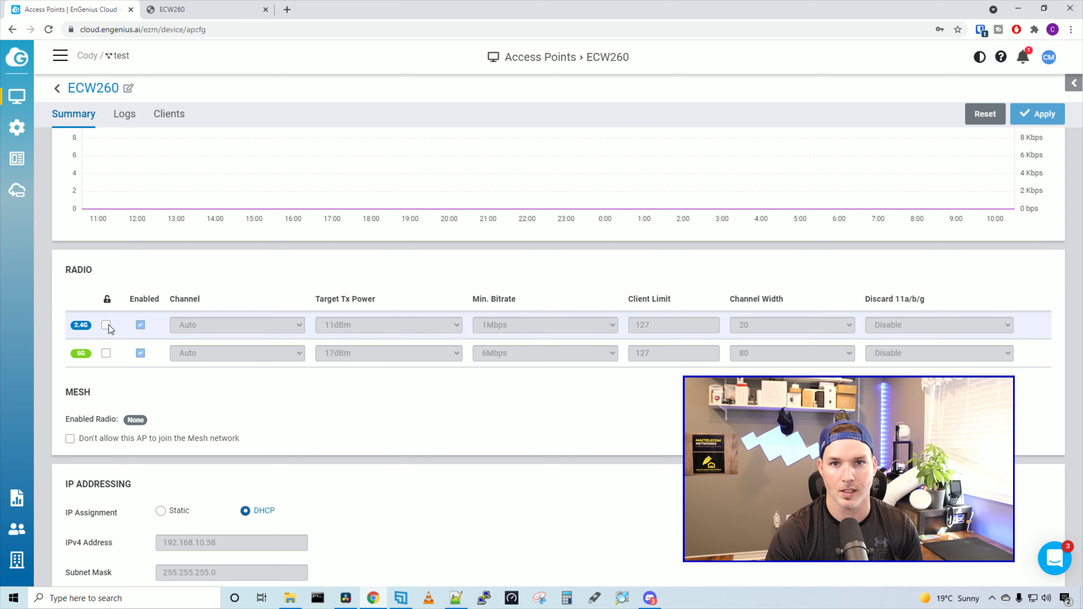
Scroll through the ECW260 page and view its event log
scroll(123, 209, "down", 4)
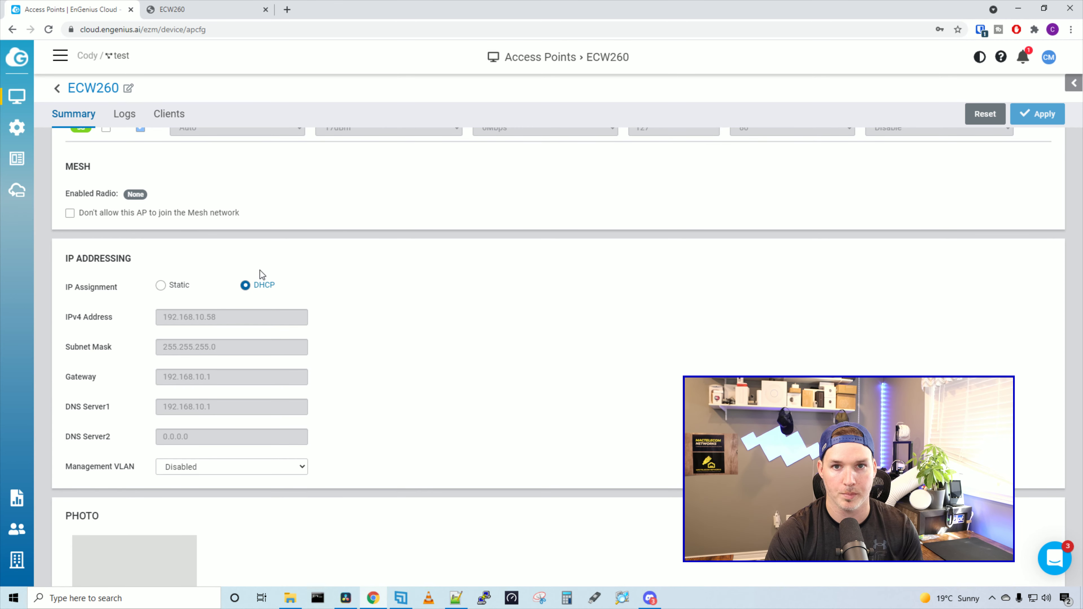
scroll(260, 270, "down", 1)
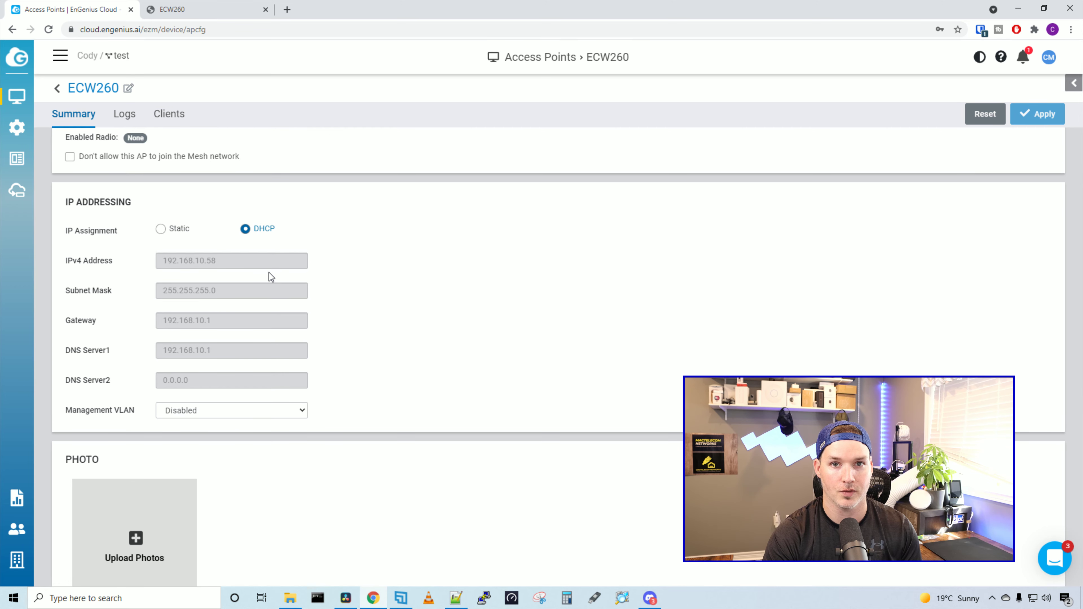
scroll(269, 273, "down", 2)
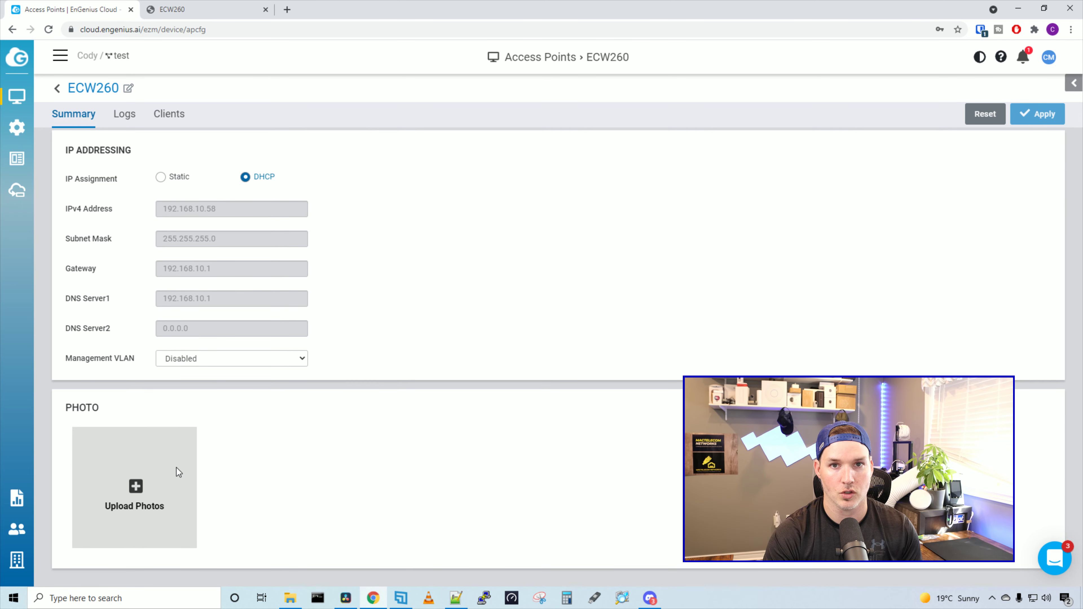
scroll(179, 363, "up", 3)
left_click(124, 258)
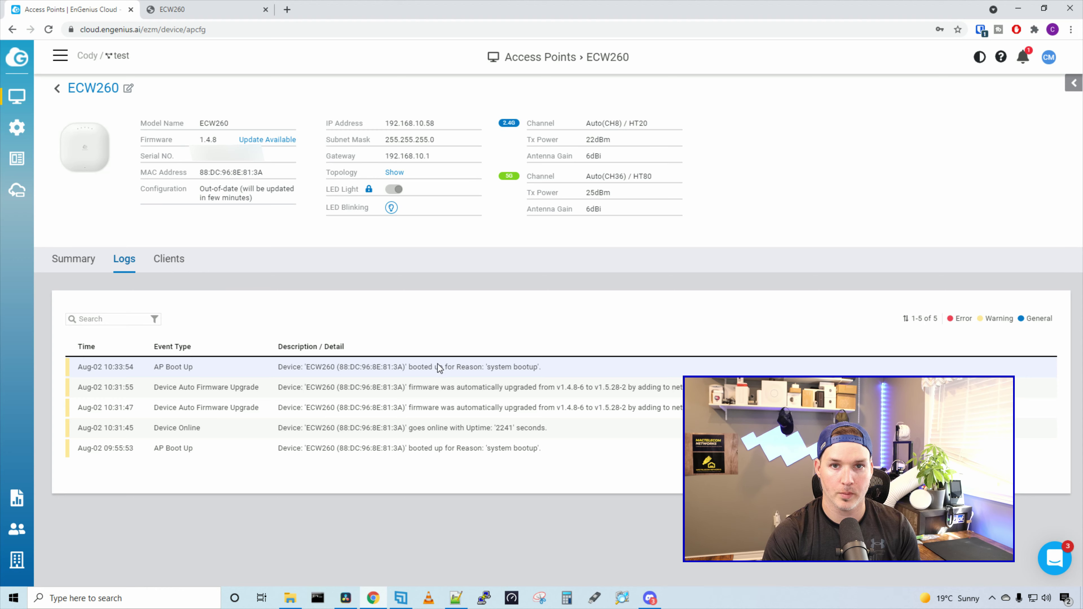
Check the ECW260's connected clients, then bring up the Configure menu
left_click(164, 267)
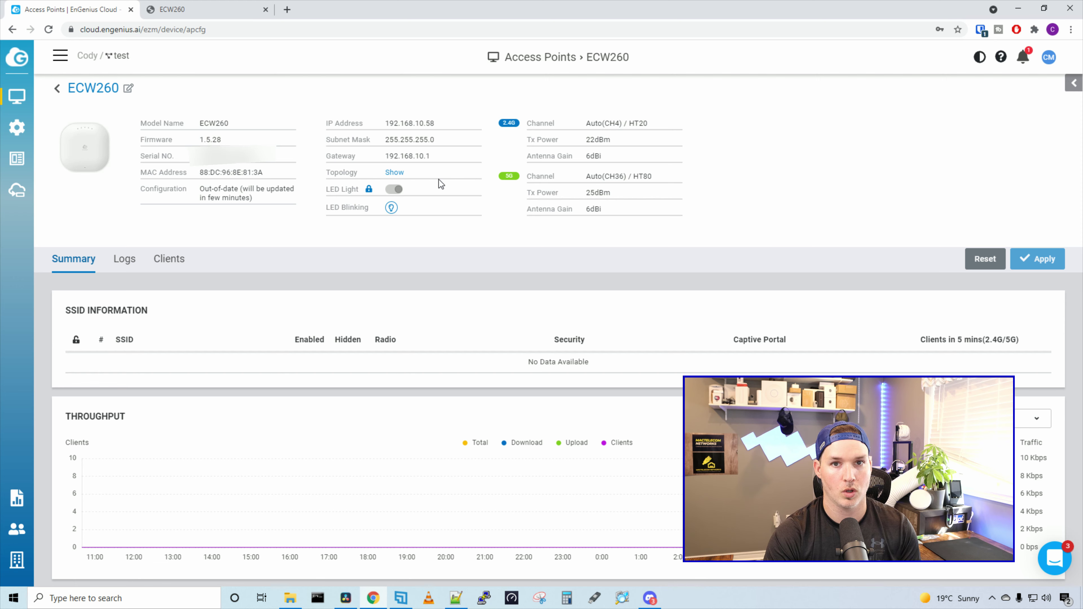
mouse_move(21, 124)
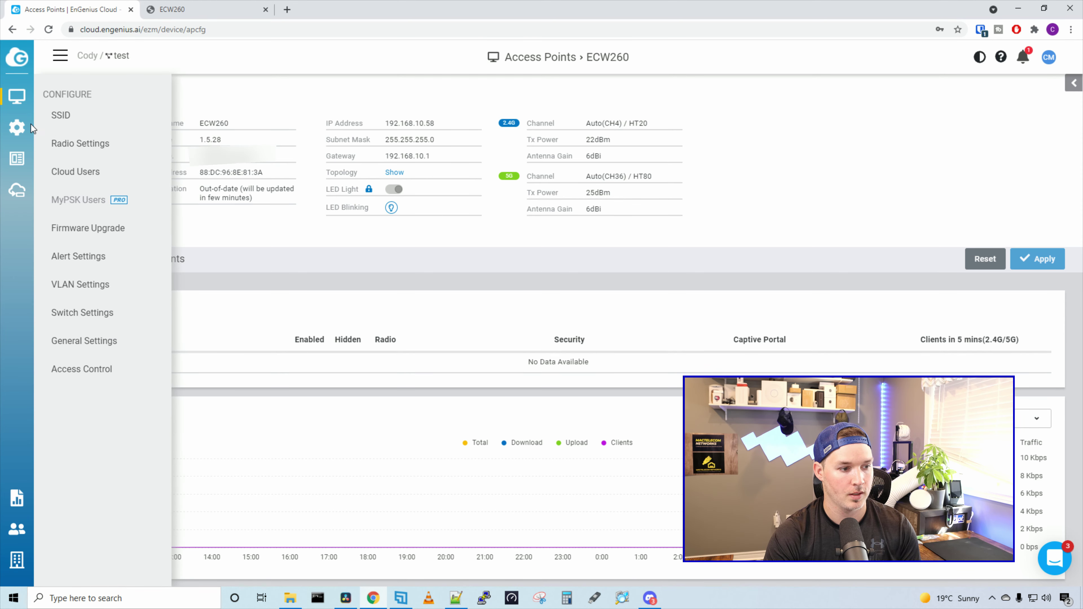
Add SSID 'WIFI 6 TEST' using WPA2-PSK with a password and apply it
left_click(62, 126)
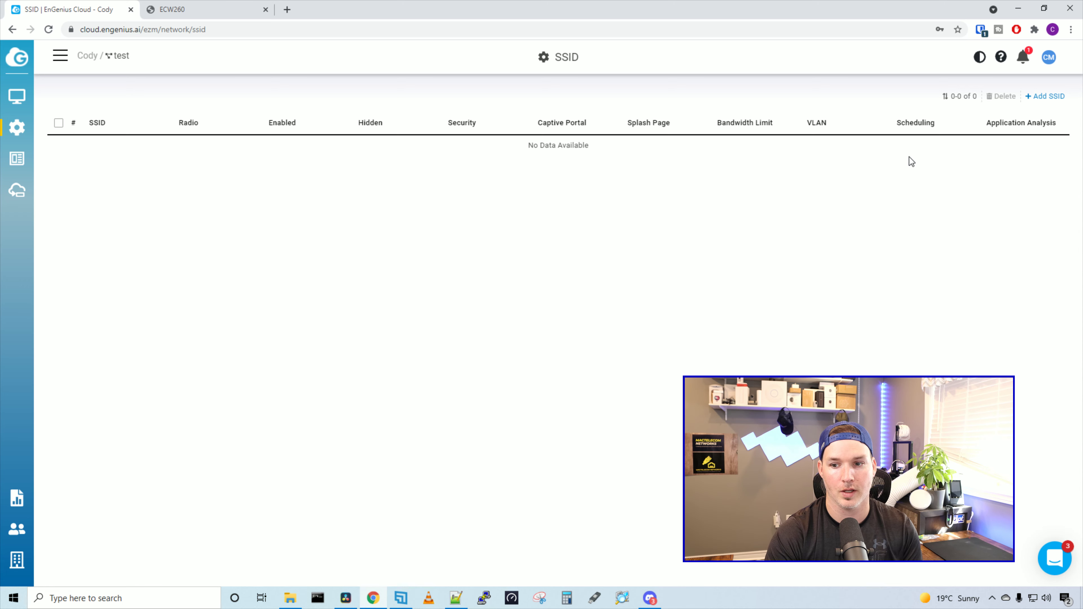
left_click(1037, 100)
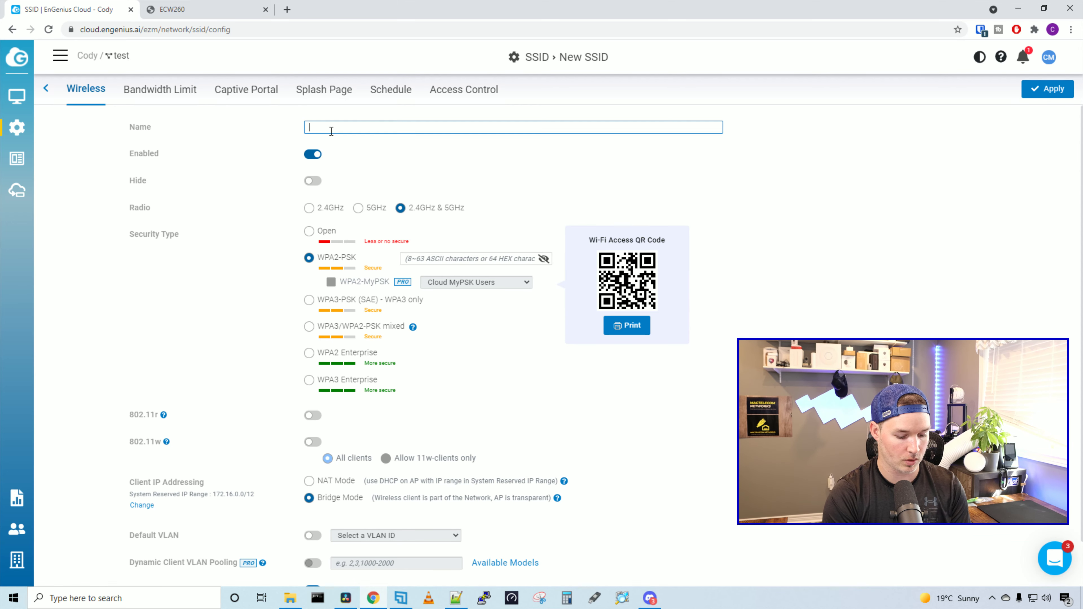
type("WIFI 6 TEST")
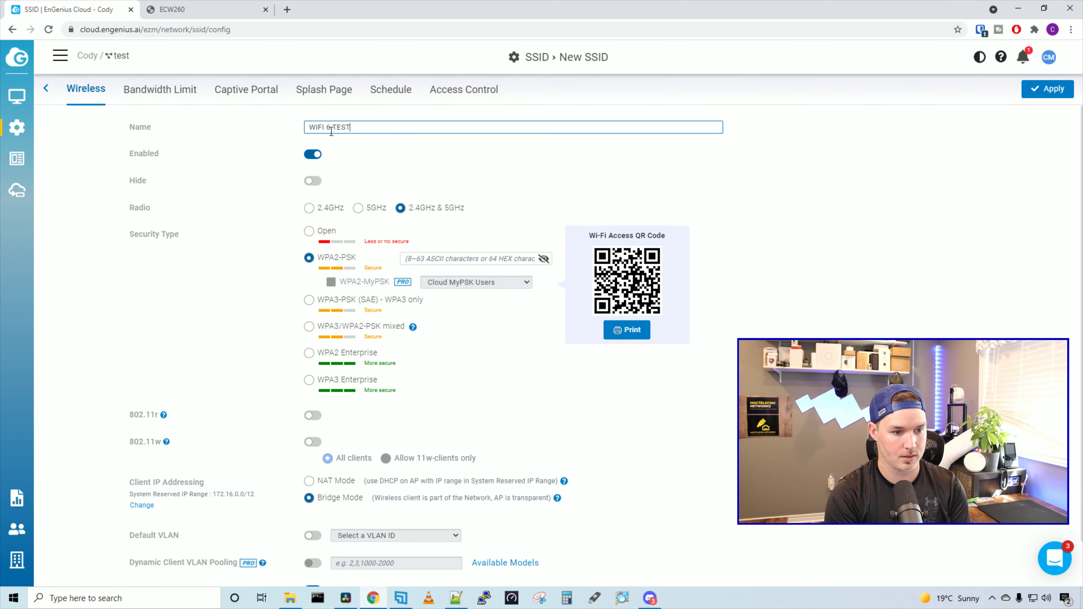
left_click(339, 163)
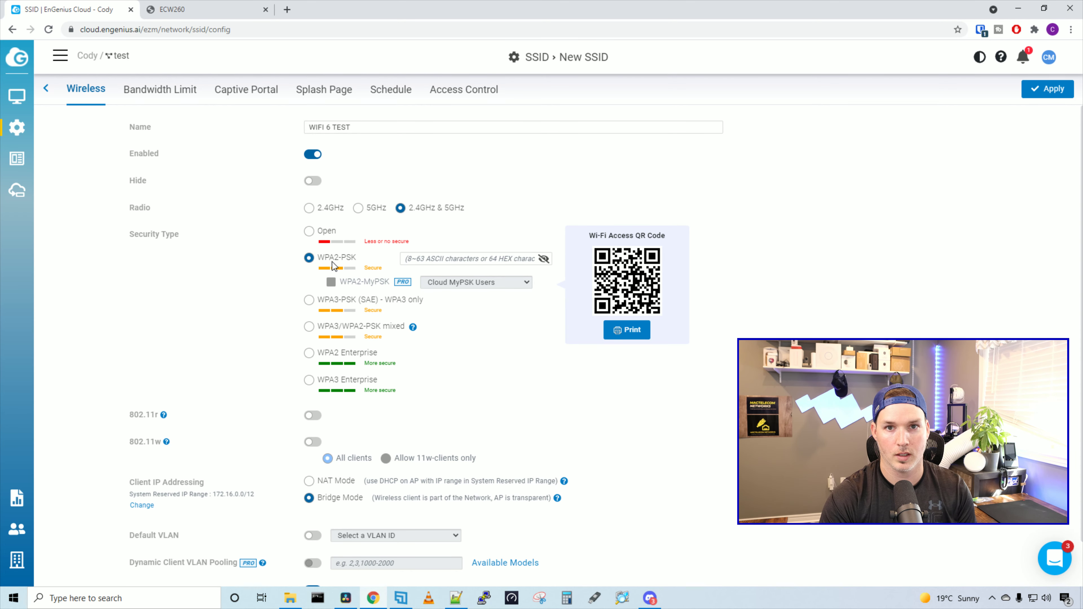
left_click(420, 258)
type("test1234")
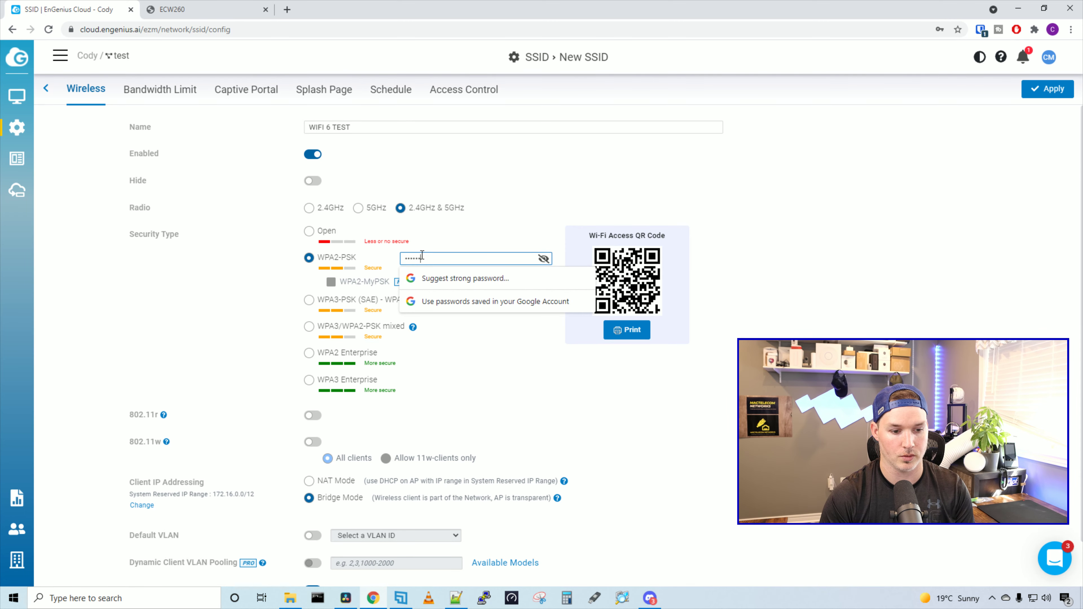
scroll(316, 490, "down", 1)
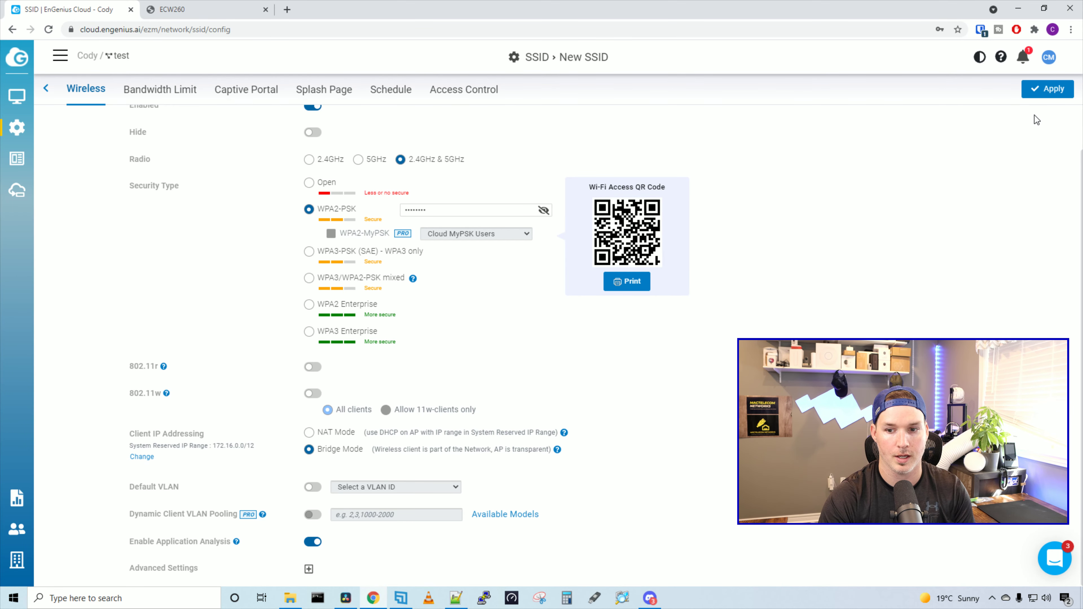
left_click(1046, 89)
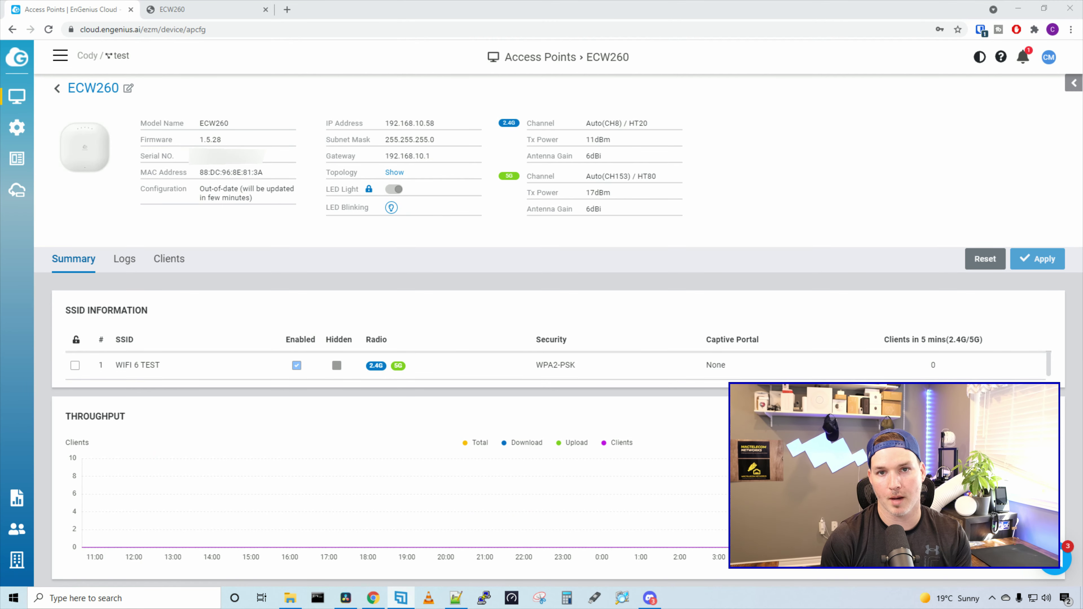